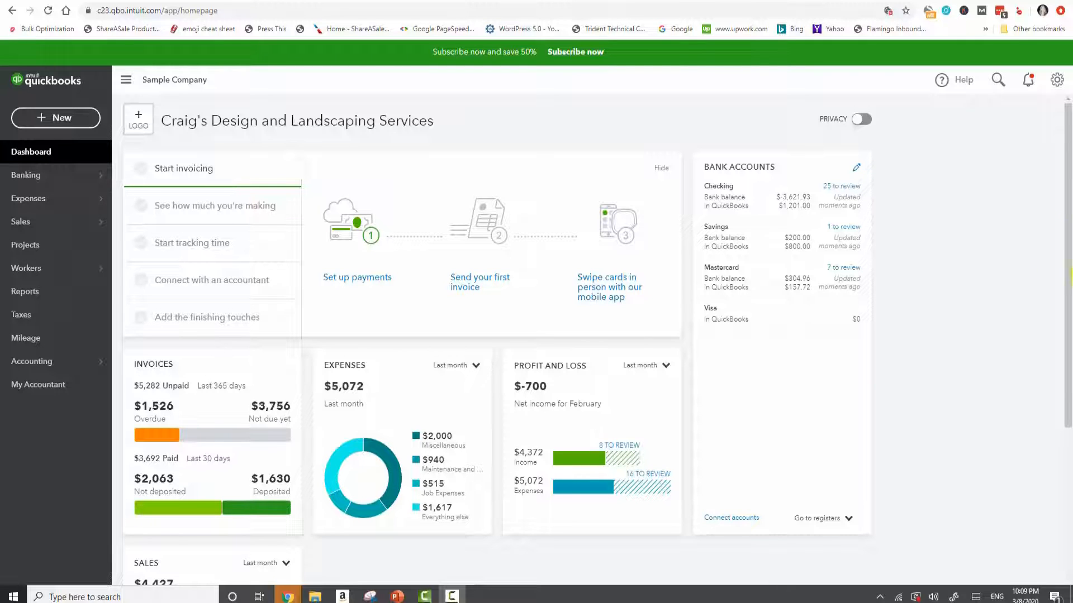
Step: Open the Mileage page of the sample company
{"action": "mouse_move", "coordinate": [76, 179]}
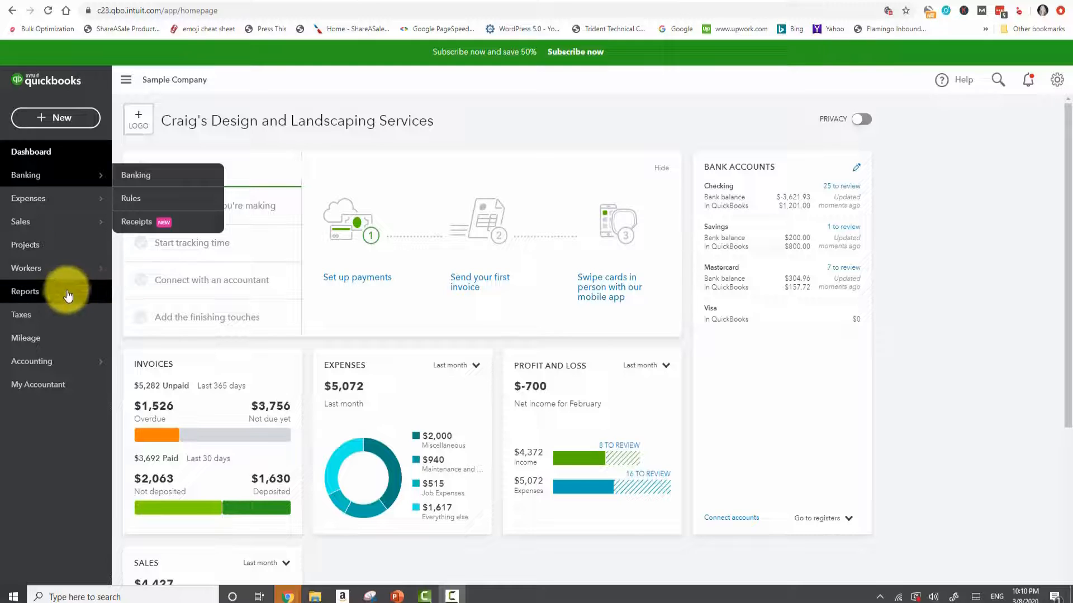
{"action": "left_click", "coordinate": [64, 345]}
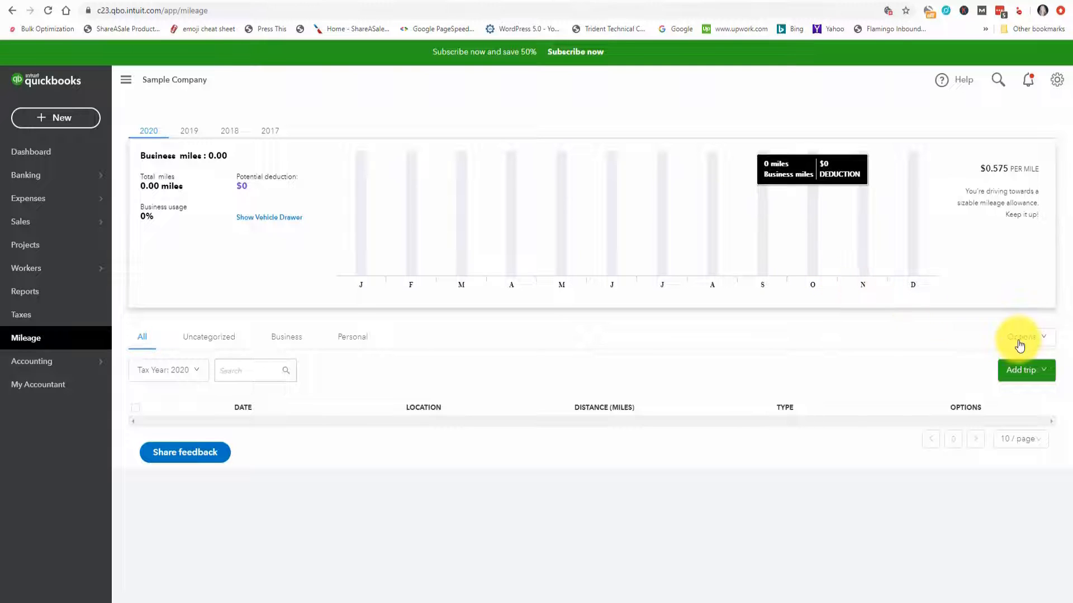
{"action": "mouse_move", "coordinate": [1039, 341]}
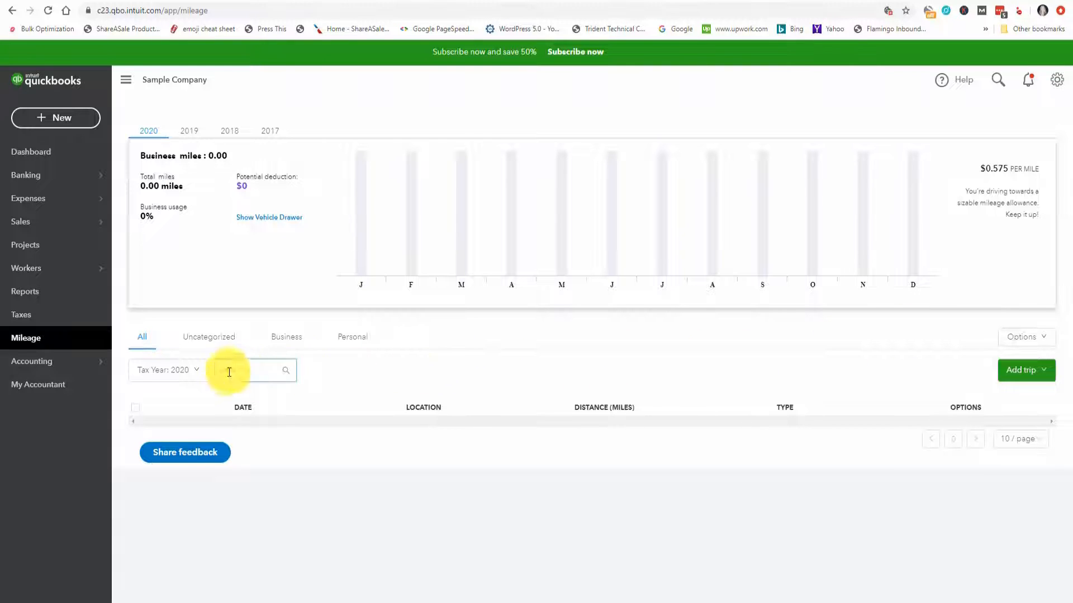
Step: View the trip list by Uncategorized, Business and Personal category, and return to all trips
{"action": "left_click", "coordinate": [198, 370]}
{"action": "left_click", "coordinate": [143, 347]}
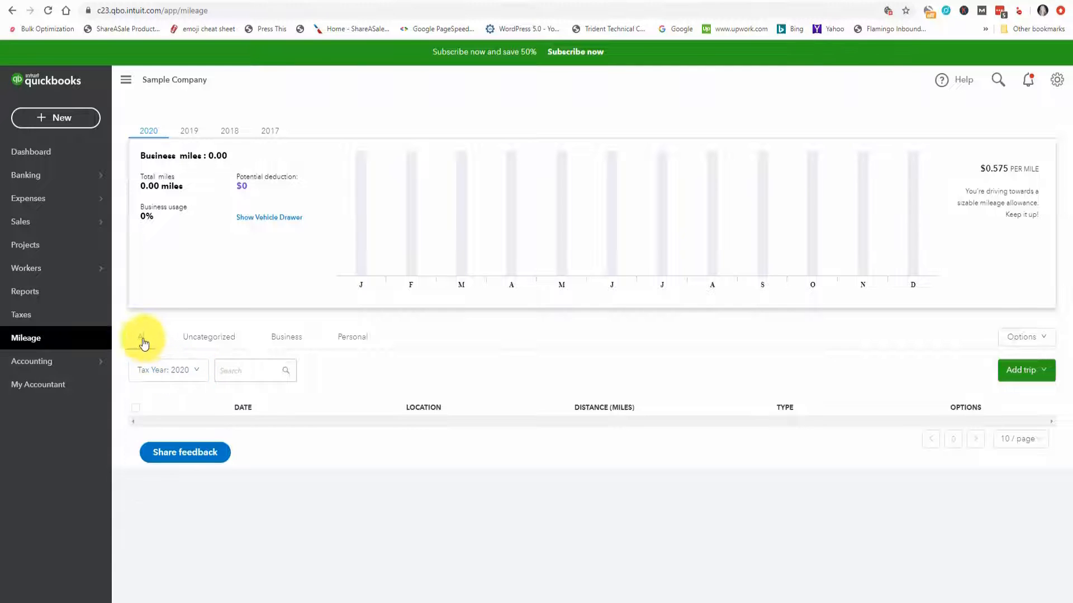
{"action": "left_click", "coordinate": [212, 343]}
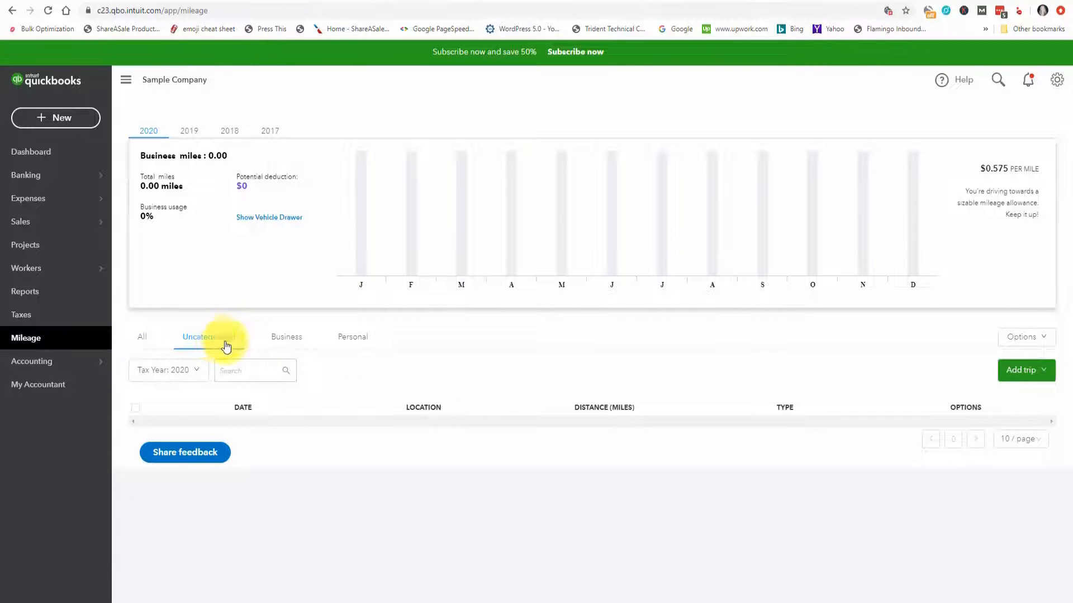
{"action": "left_click", "coordinate": [291, 344]}
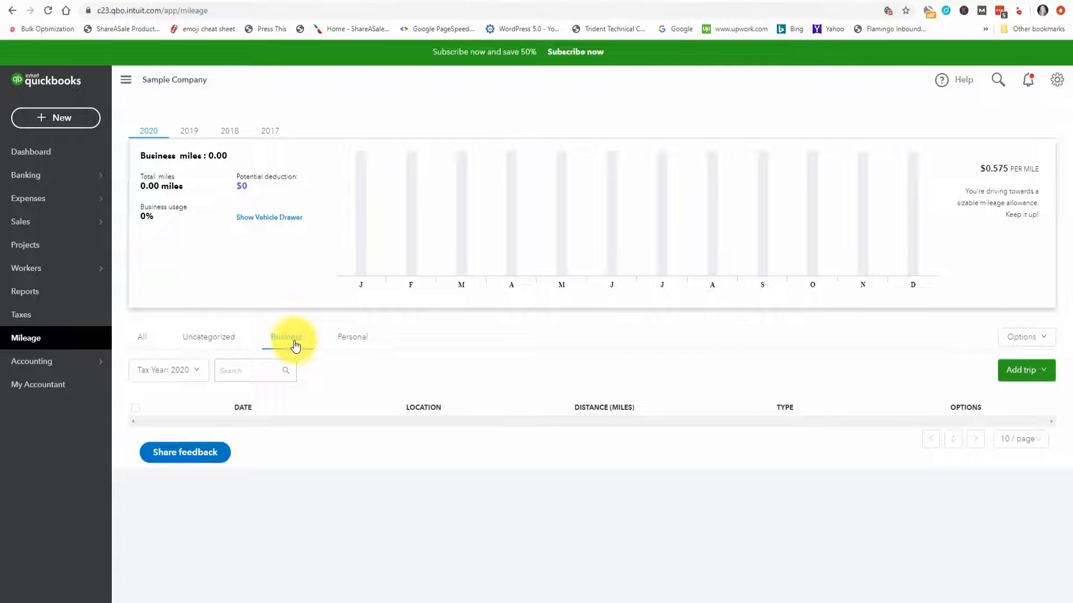
{"action": "left_click", "coordinate": [358, 343]}
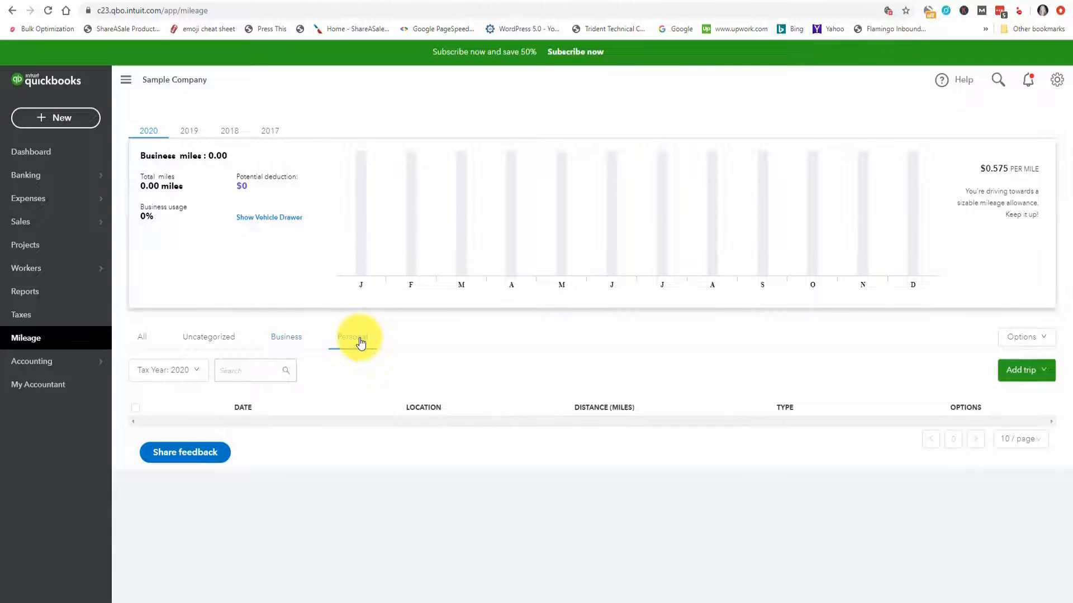
{"action": "left_click", "coordinate": [143, 344]}
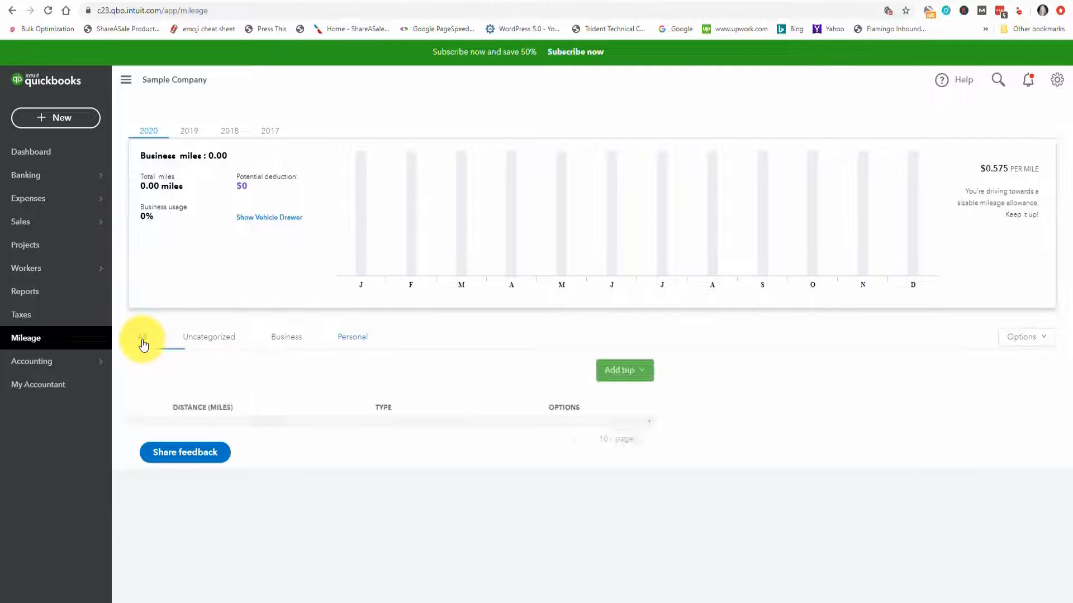
Step: Examine the tax year choices and the search field that filter the trip list, leaving both unchanged
{"action": "left_click", "coordinate": [198, 373]}
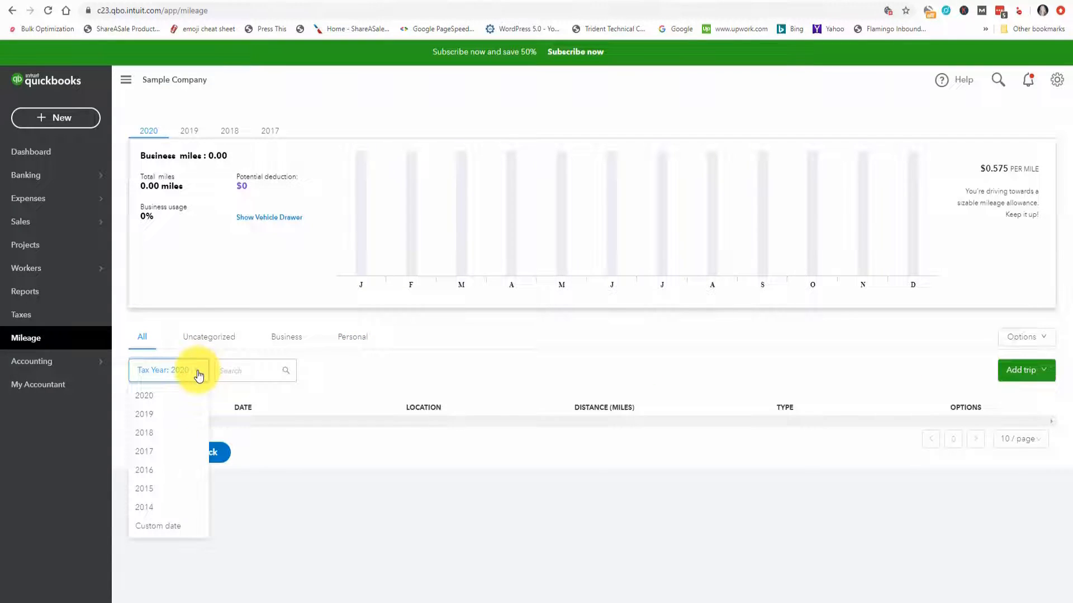
{"action": "left_click", "coordinate": [236, 388]}
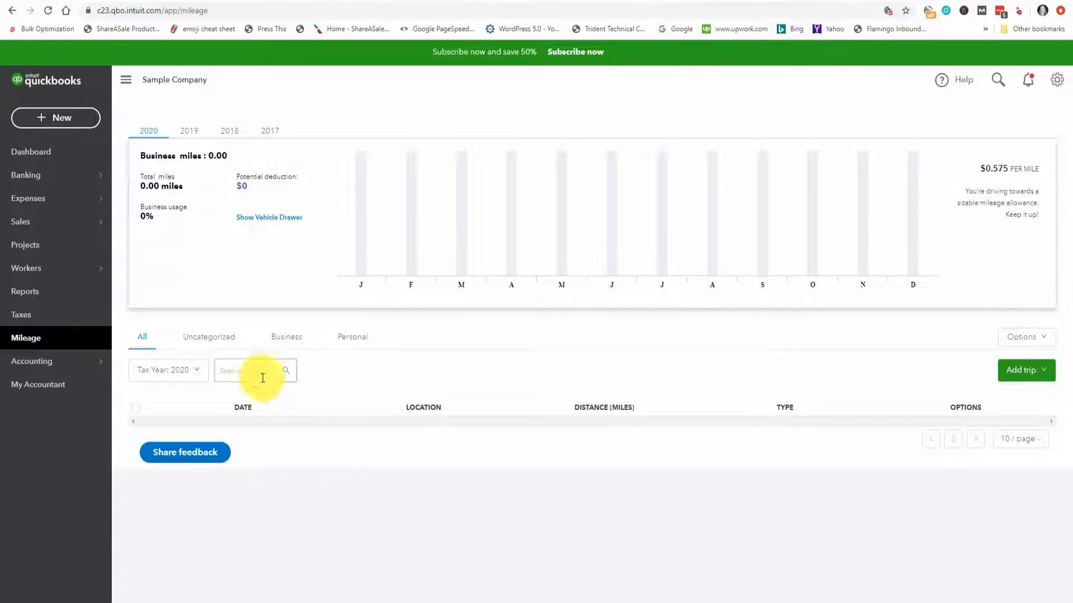
{"action": "left_click", "coordinate": [244, 371]}
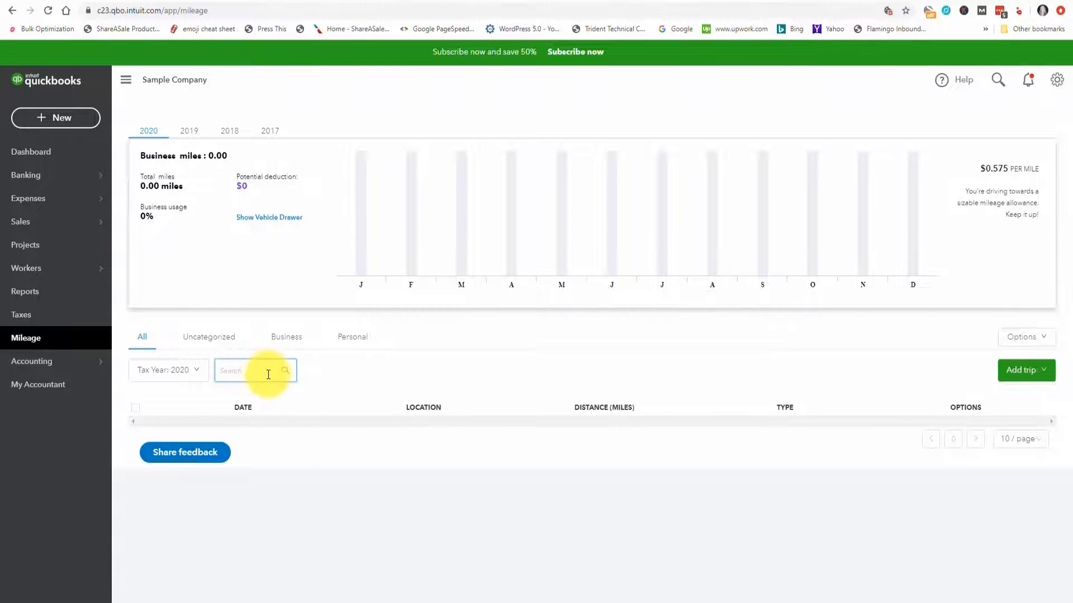
{"action": "left_click", "coordinate": [313, 375]}
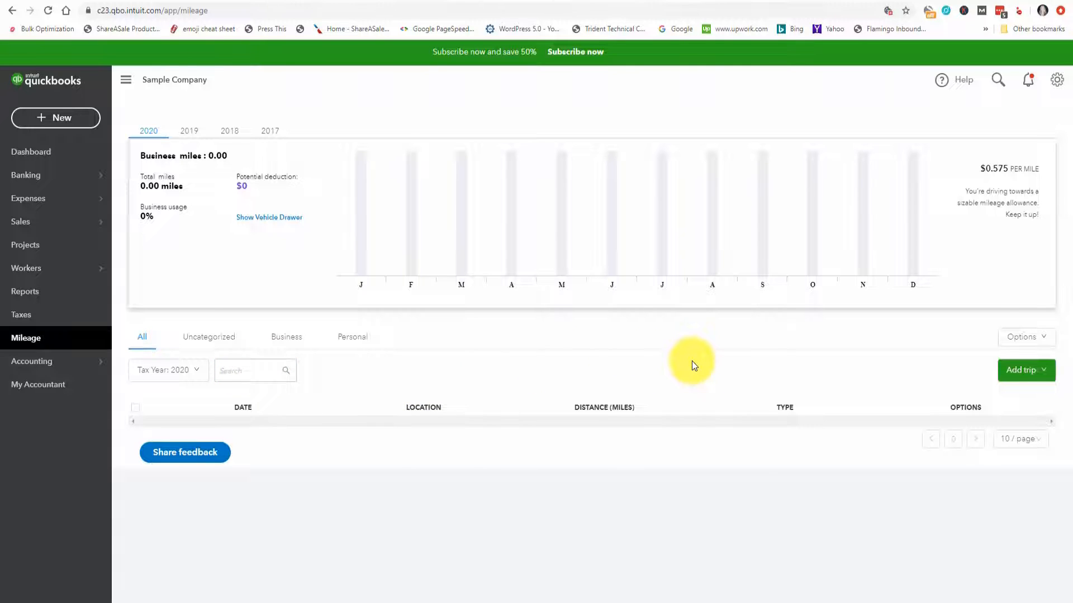
Step: Add a vehicle with the make and model Mercedes from the vehicle summary, keeping the other default details, and save it
{"action": "left_click", "coordinate": [1045, 372]}
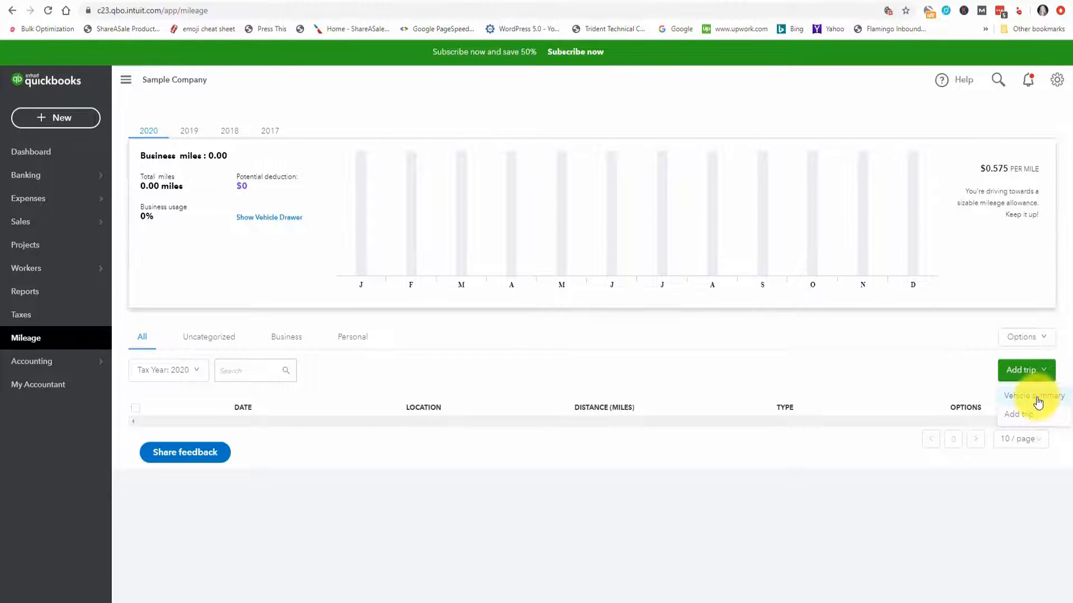
{"action": "left_click", "coordinate": [1034, 396]}
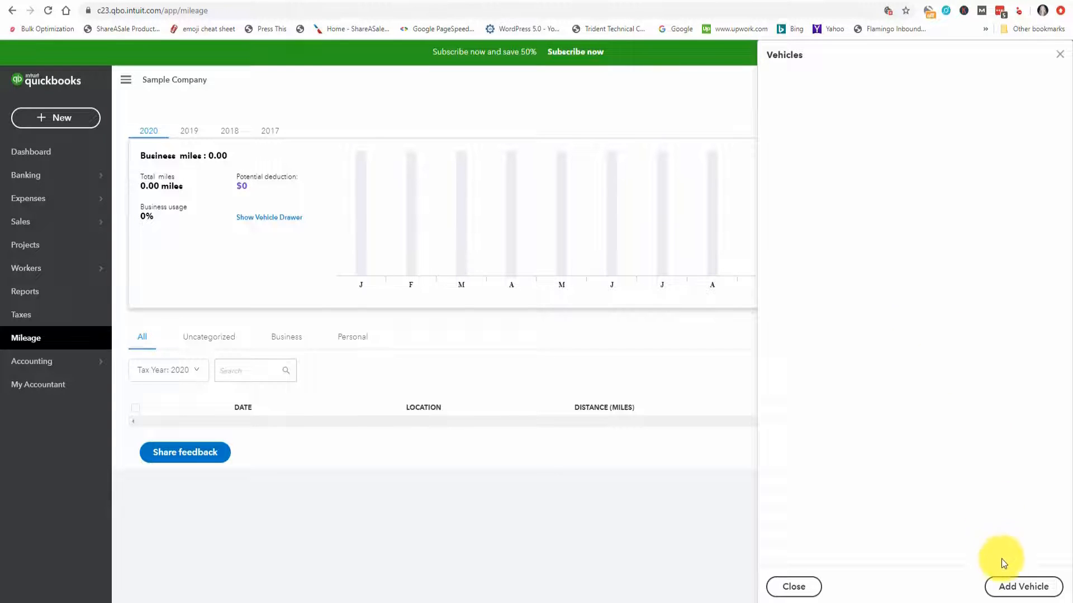
{"action": "left_click", "coordinate": [1017, 590]}
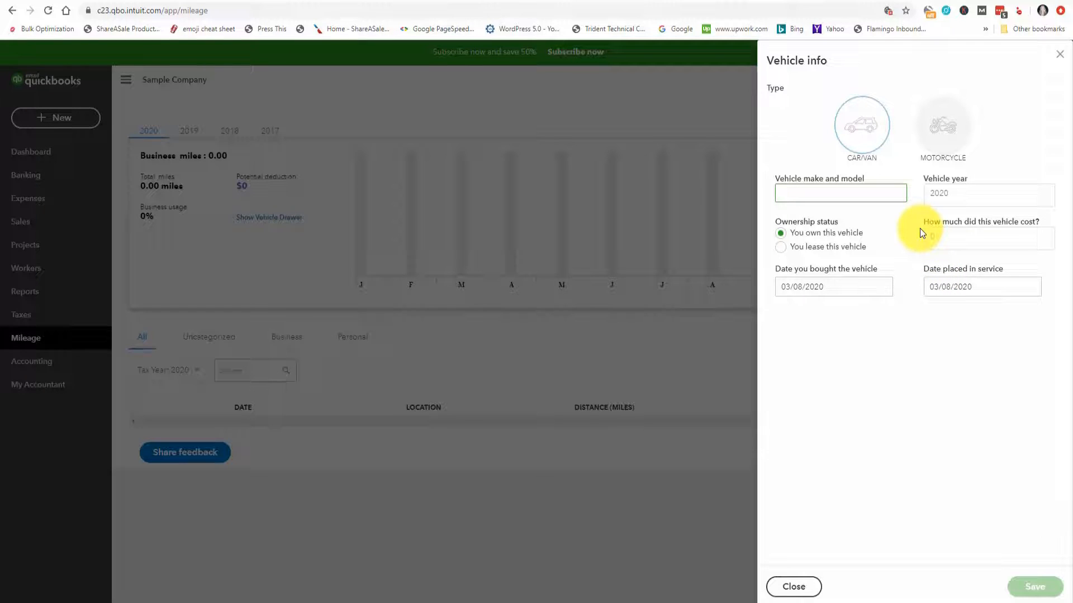
{"action": "type", "text": "Me"}
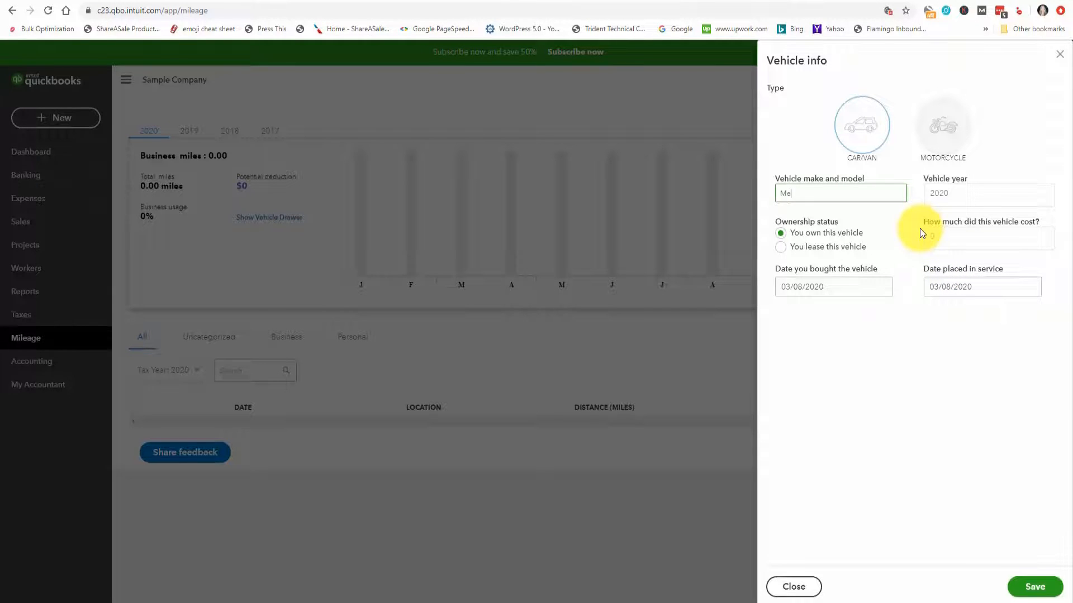
{"action": "type", "text": "rcedes"}
{"action": "key", "text": "Tab"}
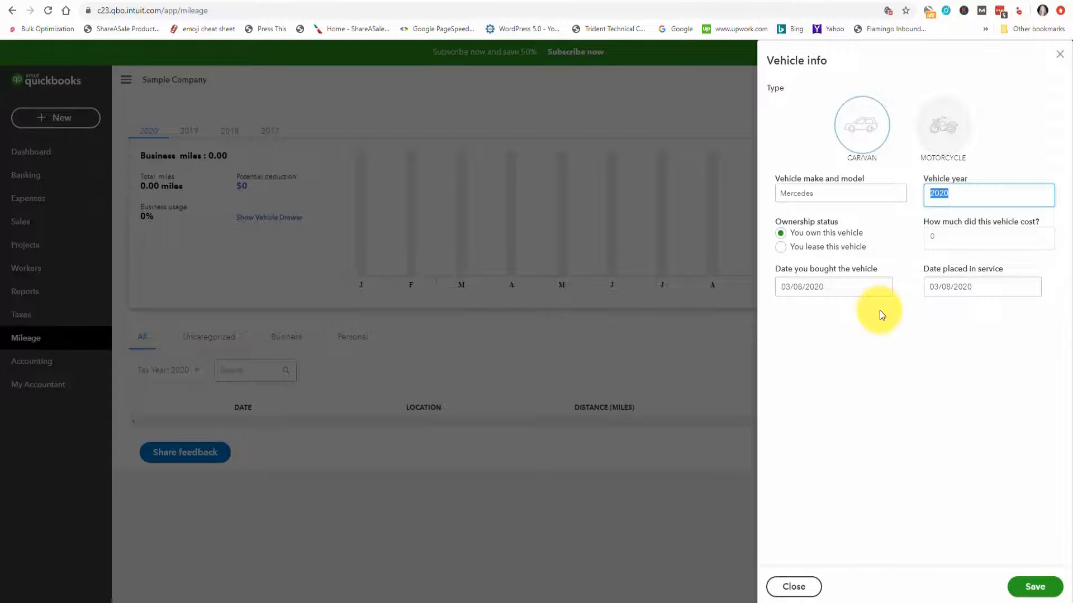
{"action": "left_click", "coordinate": [1030, 588]}
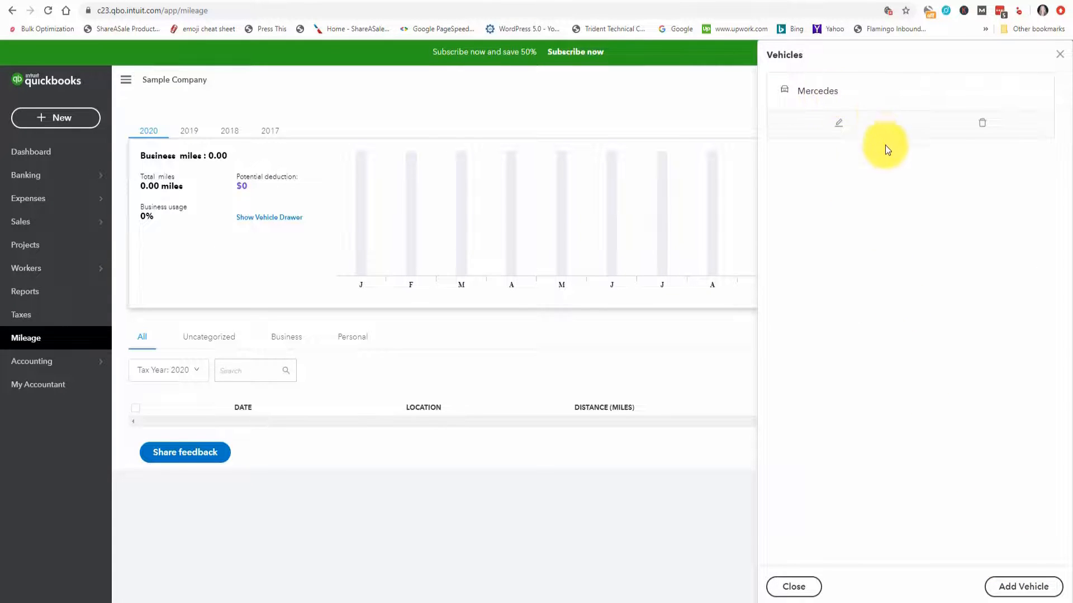
Step: Review the saved details of the Mercedes without changing them, and close the vehicle list
{"action": "left_click", "coordinate": [839, 125]}
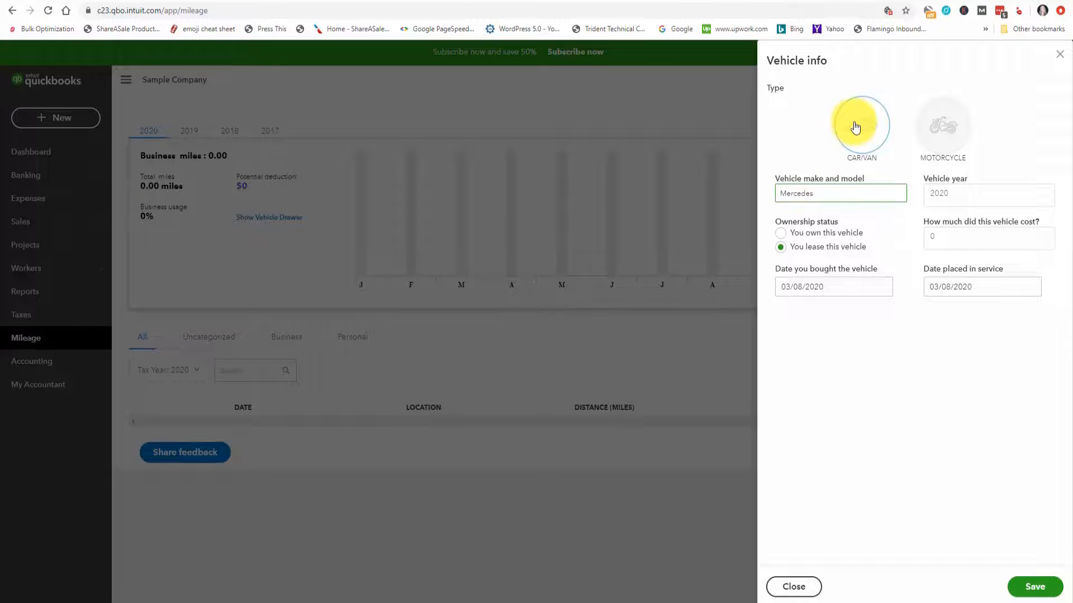
{"action": "left_click", "coordinate": [1060, 54]}
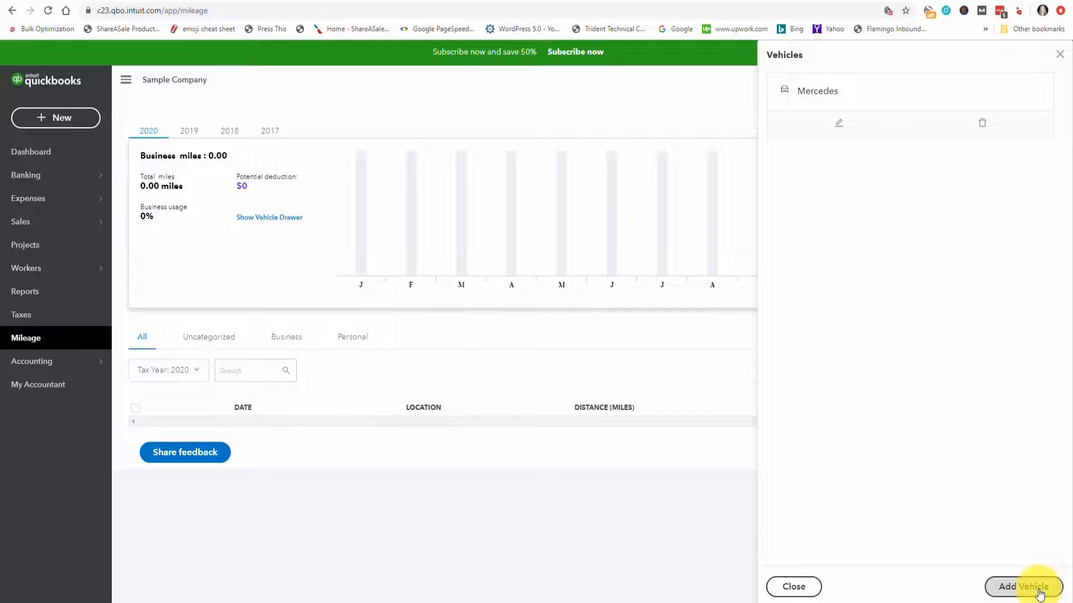
{"action": "left_click", "coordinate": [810, 588]}
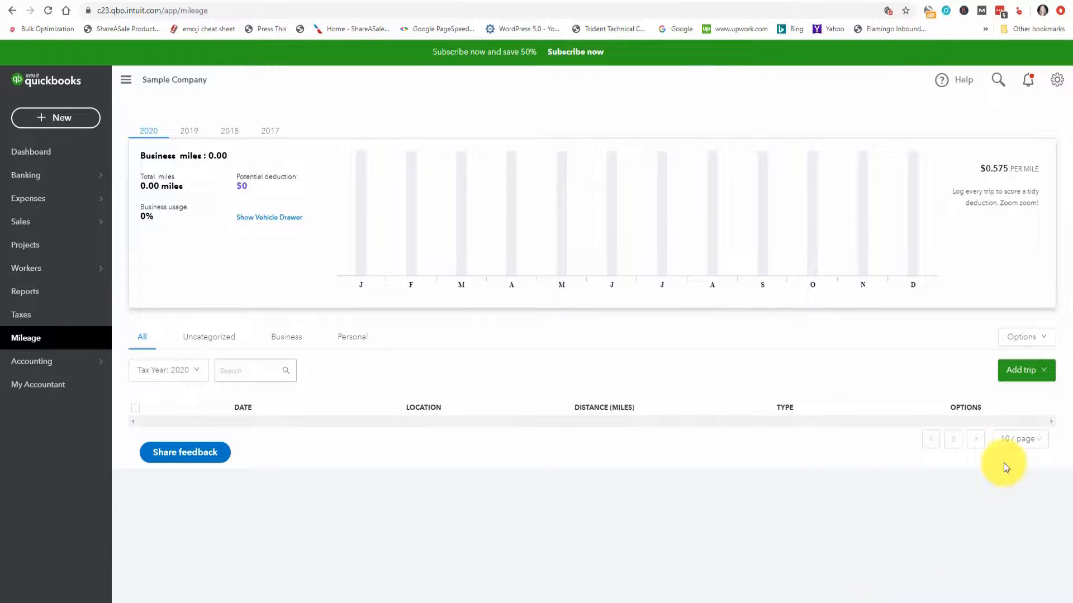
Step: Start a new trip dated 03/02/2020 with a distance of 50.2 miles
{"action": "left_click", "coordinate": [1045, 373]}
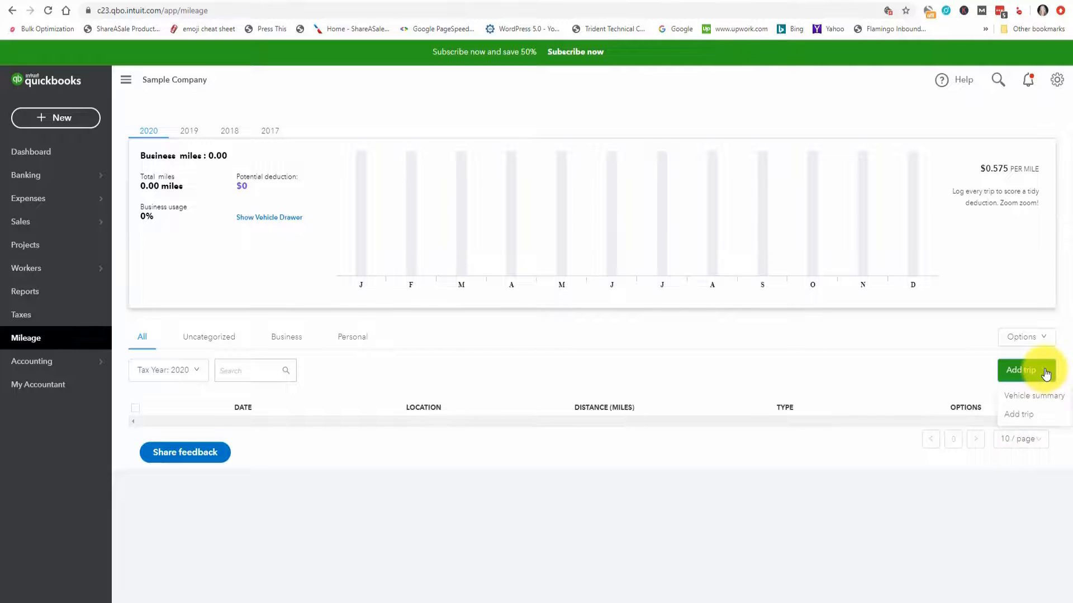
{"action": "left_click", "coordinate": [1026, 418]}
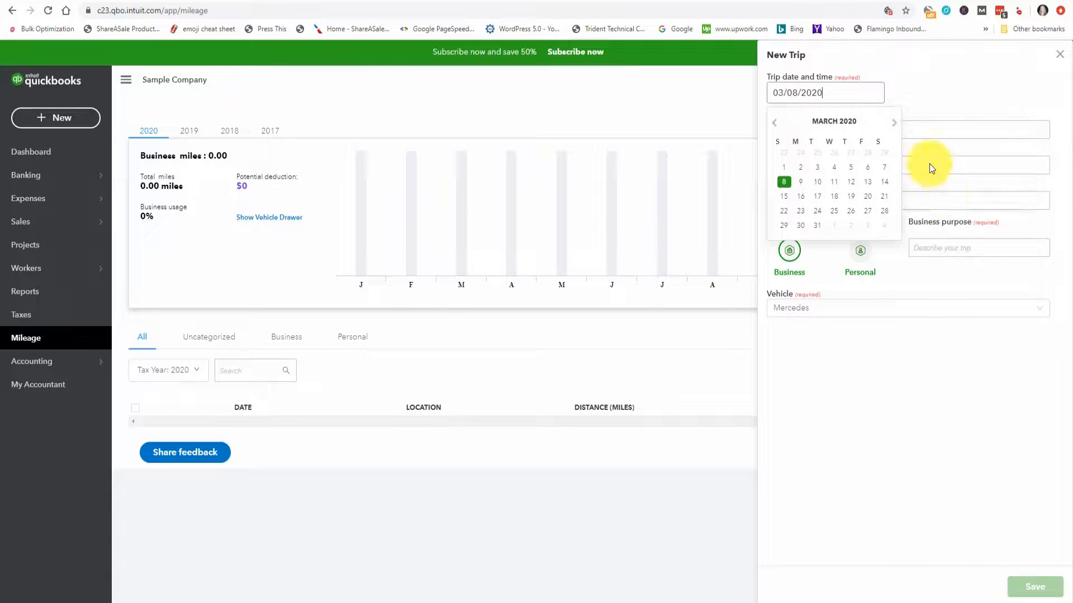
{"action": "left_click", "coordinate": [801, 167]}
{"action": "left_click", "coordinate": [827, 132]}
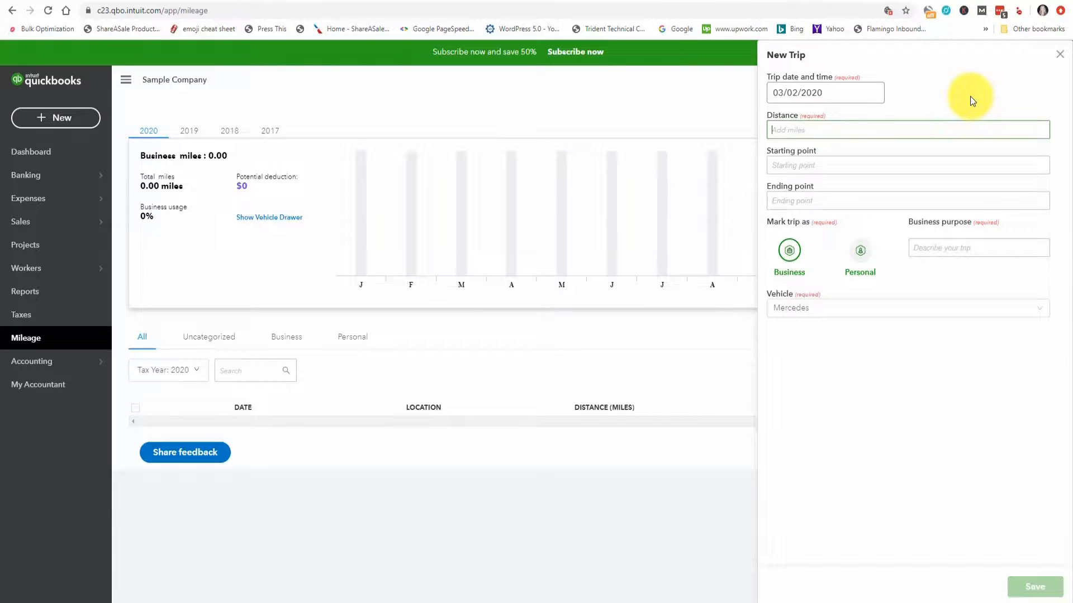
{"action": "type", "text": "50.2"}
{"action": "key", "text": "Tab"}
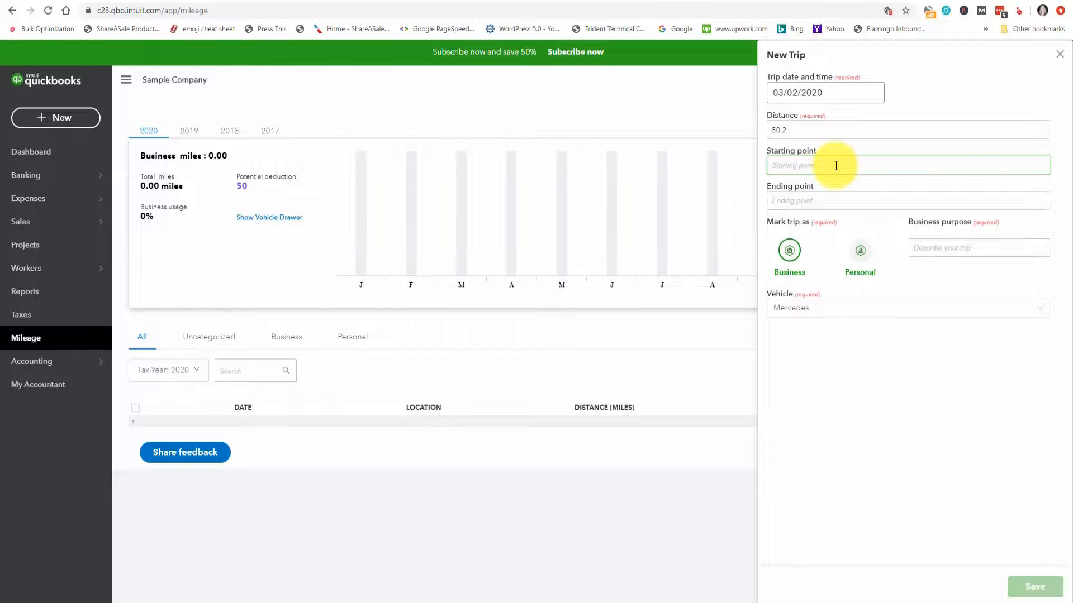
Step: Mark the trip as Business with the purpose "Pick up plans", keep Mercedes as the vehicle, and save the trip
{"action": "left_click", "coordinate": [795, 257]}
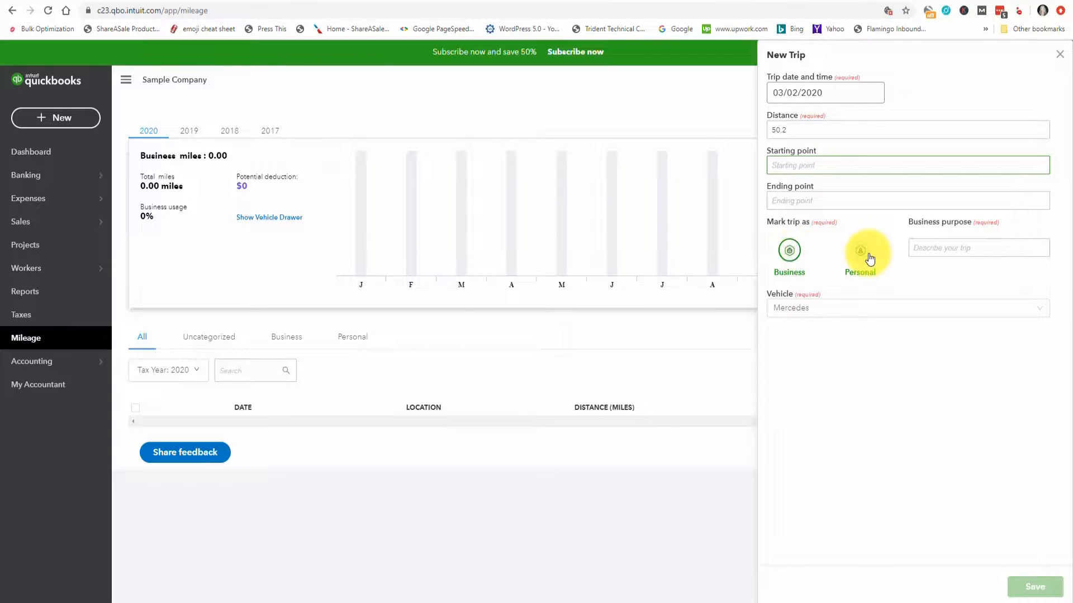
{"action": "left_click", "coordinate": [931, 247]}
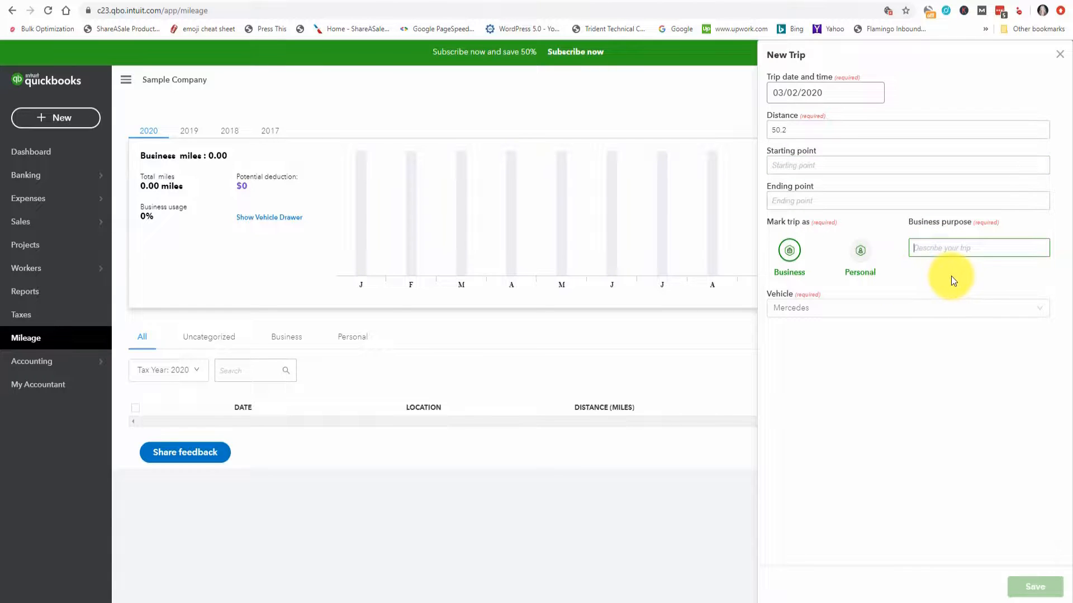
{"action": "type", "text": "Pick up plans"}
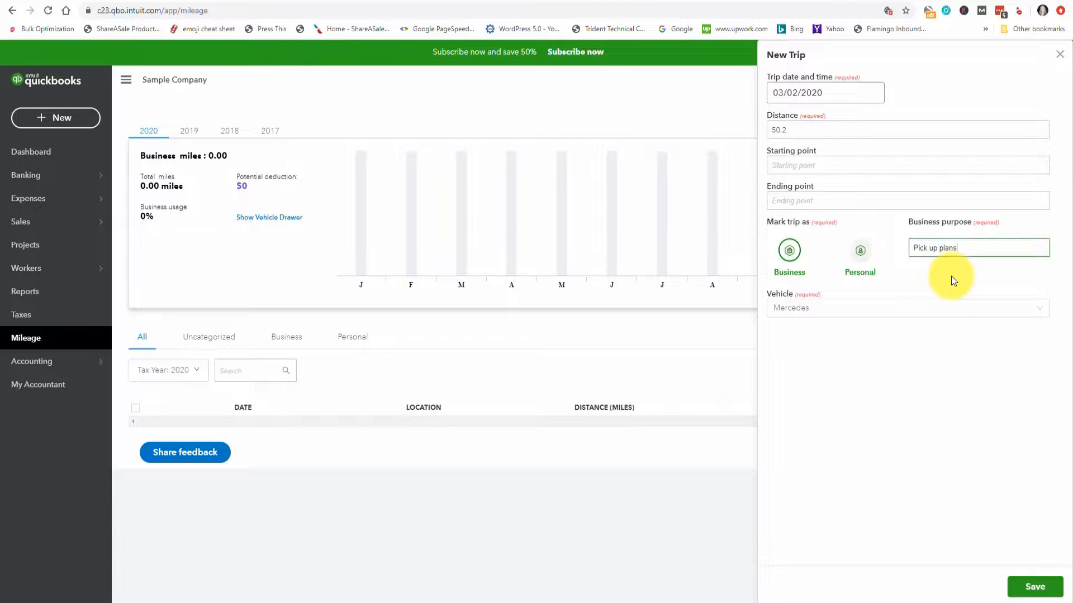
{"action": "left_click", "coordinate": [829, 315]}
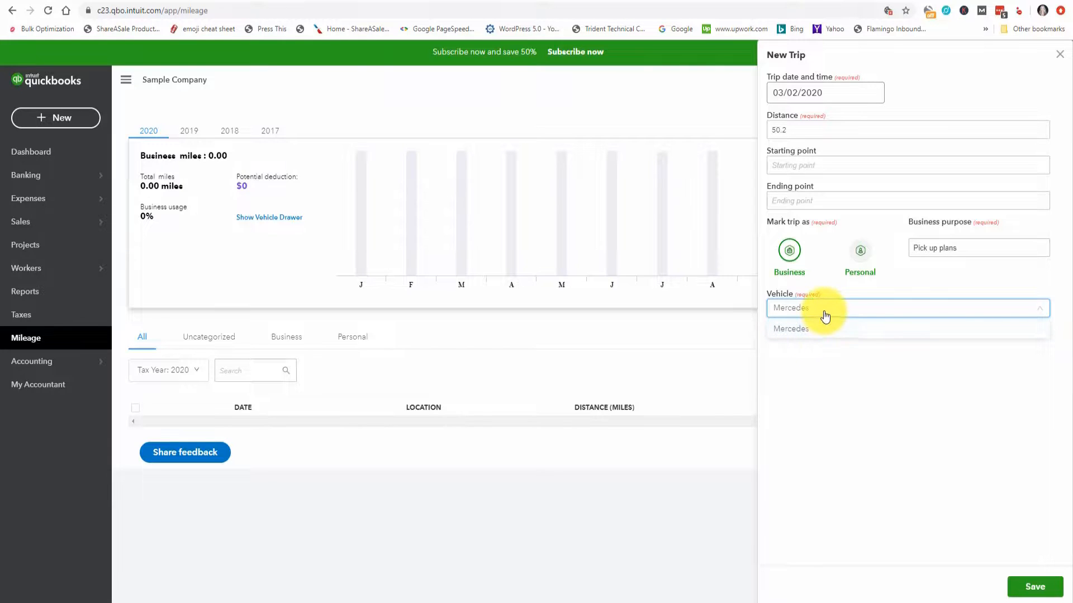
{"action": "left_click", "coordinate": [825, 316]}
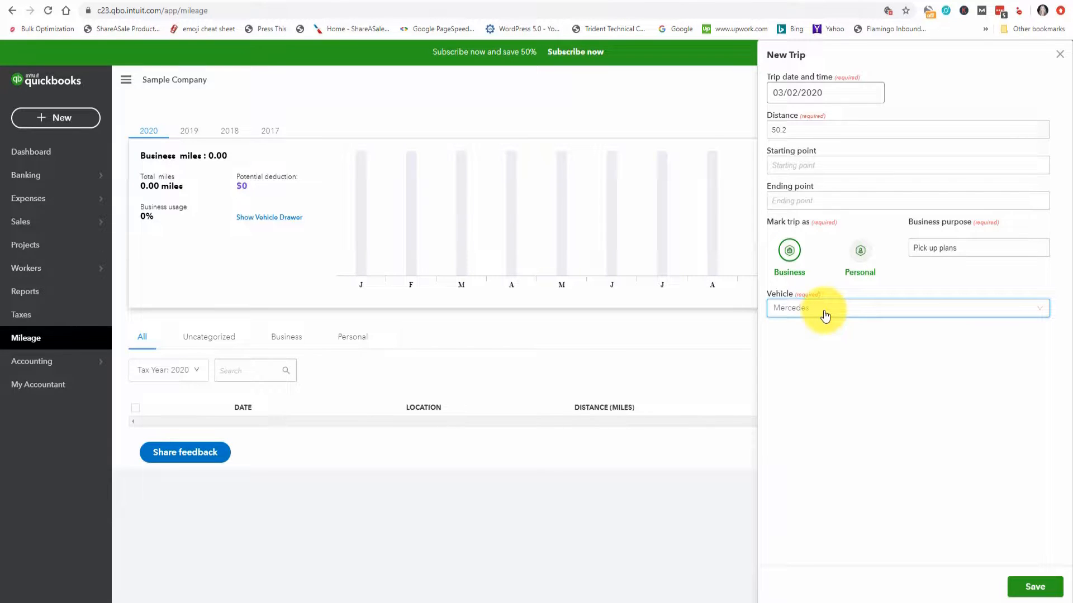
{"action": "left_click", "coordinate": [1039, 588]}
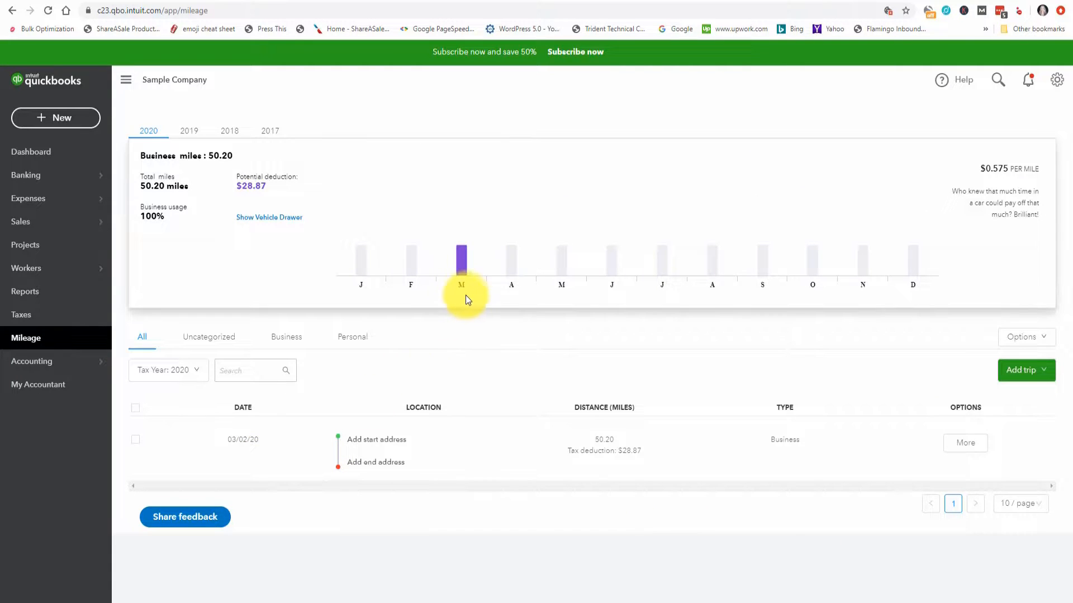
Step: Check March in the mileage chart and show the additional options for the 03/02/20 trip
{"action": "mouse_move", "coordinate": [461, 256]}
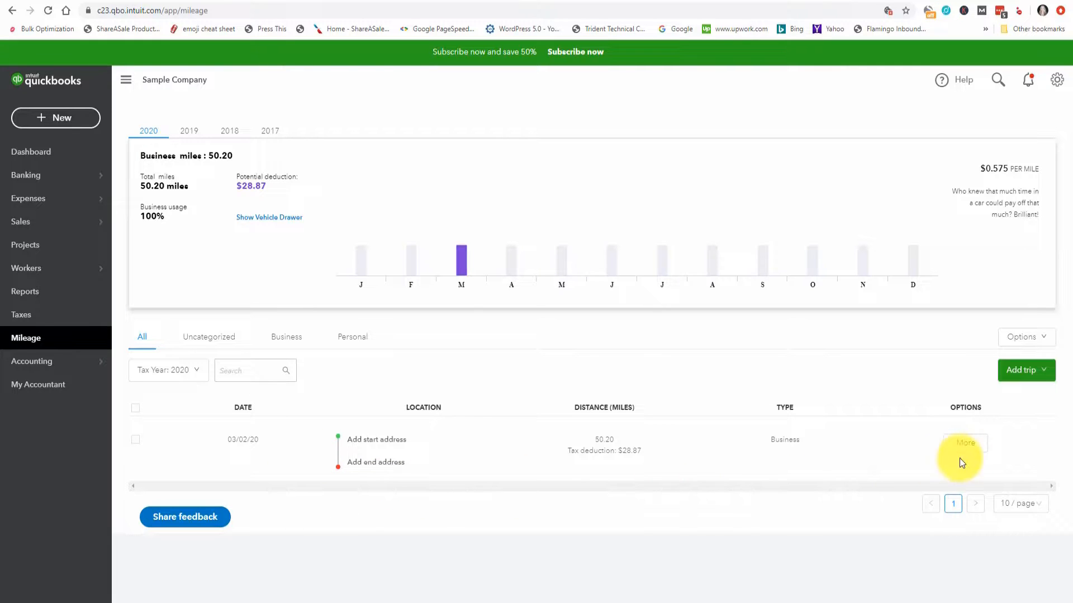
{"action": "left_click", "coordinate": [971, 447]}
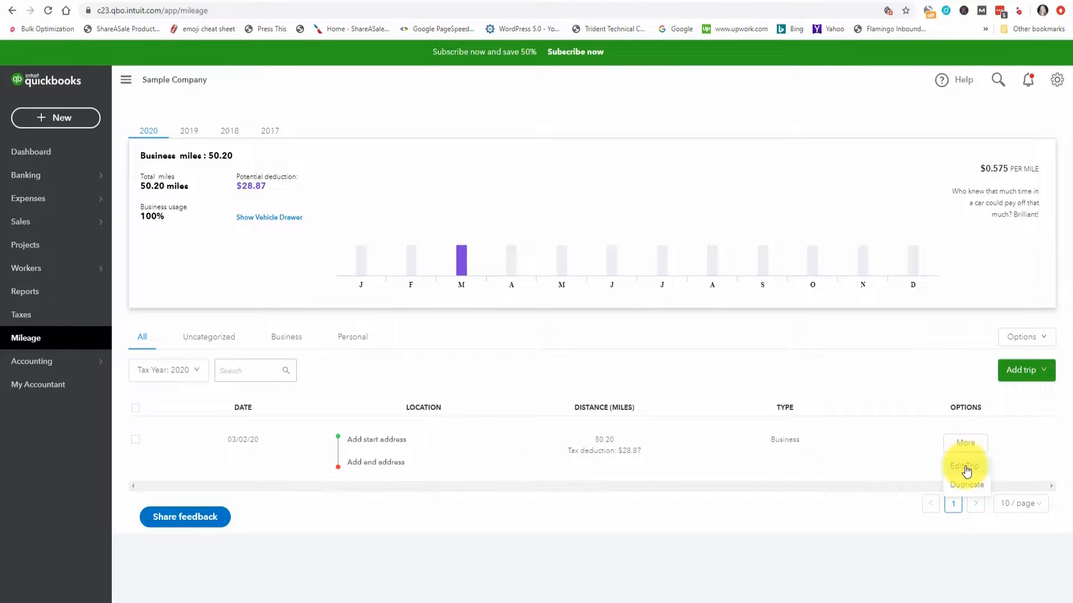